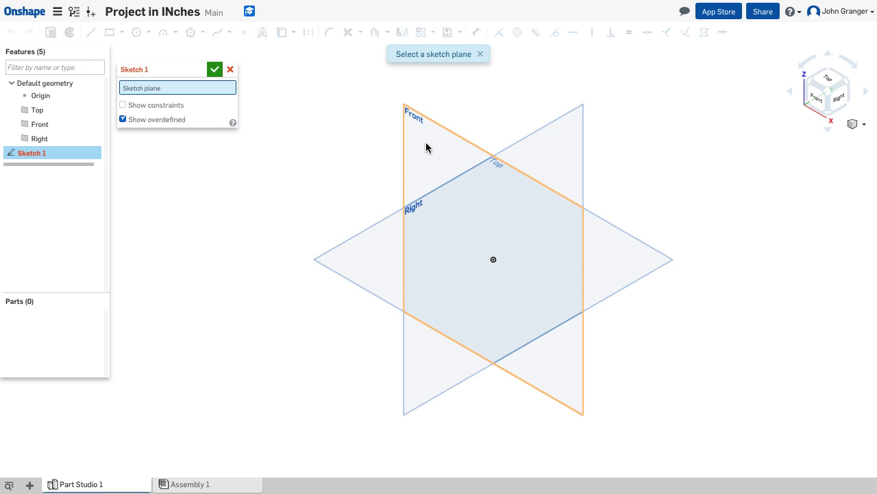
Step: Start Sketch 1 on the Front plane and view it normal to the sketch plane
left_click(426, 143)
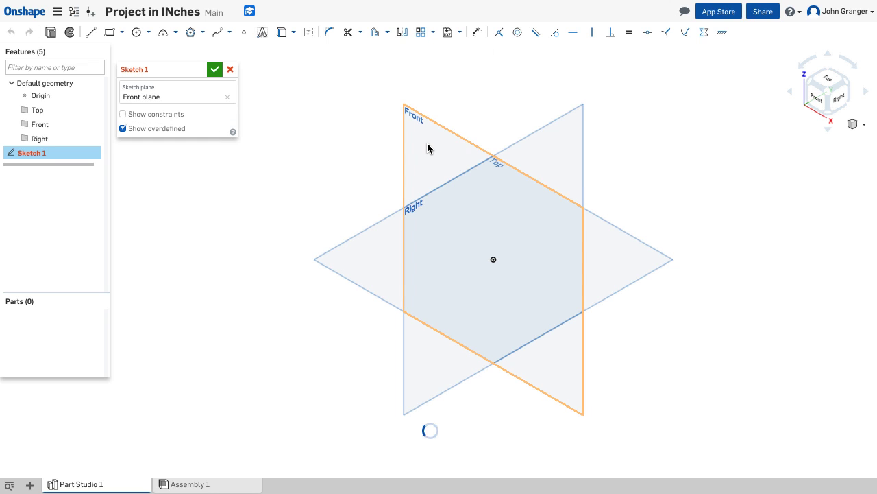
right_click(192, 203)
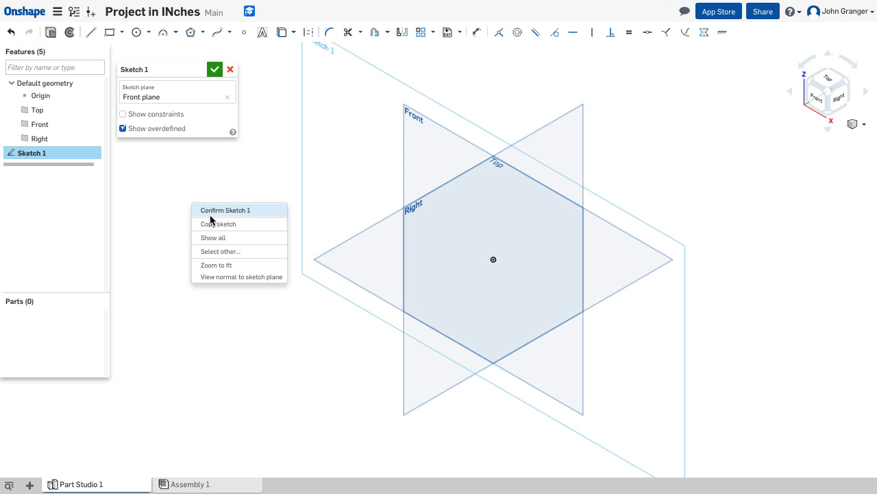
left_click(213, 278)
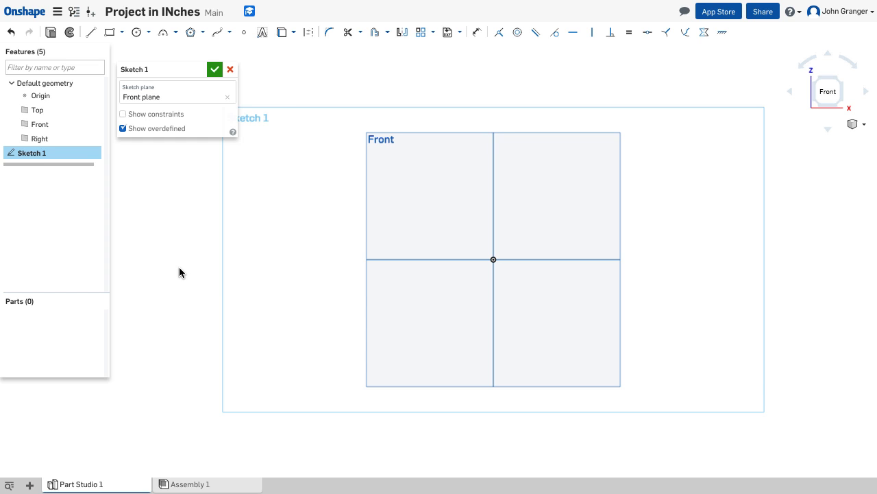
Step: Draw the six-line L outline with the Line tool, closing it back at the start point
left_click(91, 33)
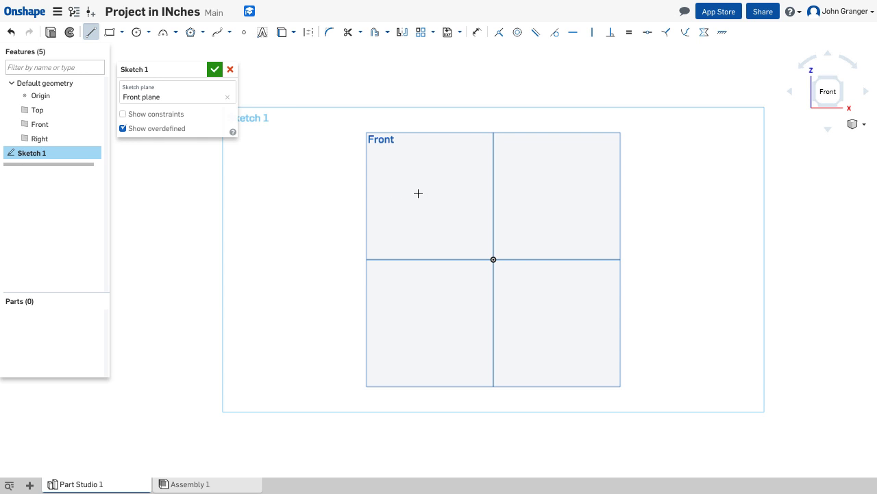
left_click(418, 193)
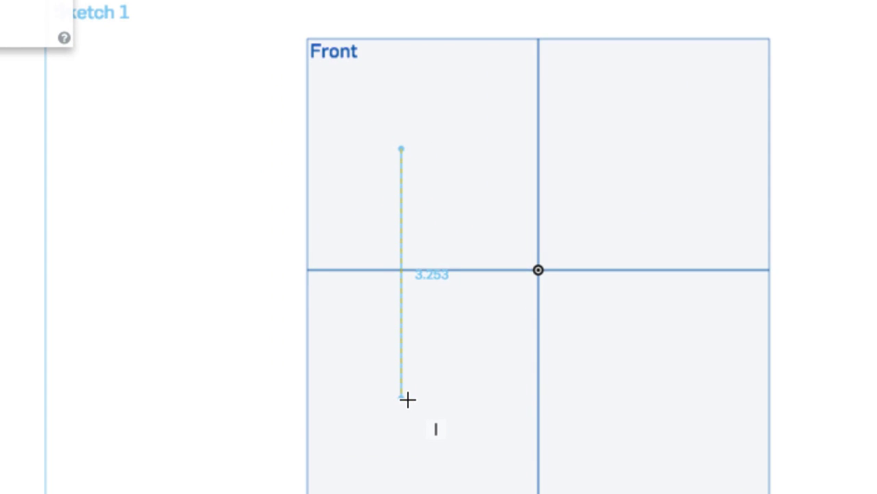
left_click(404, 397)
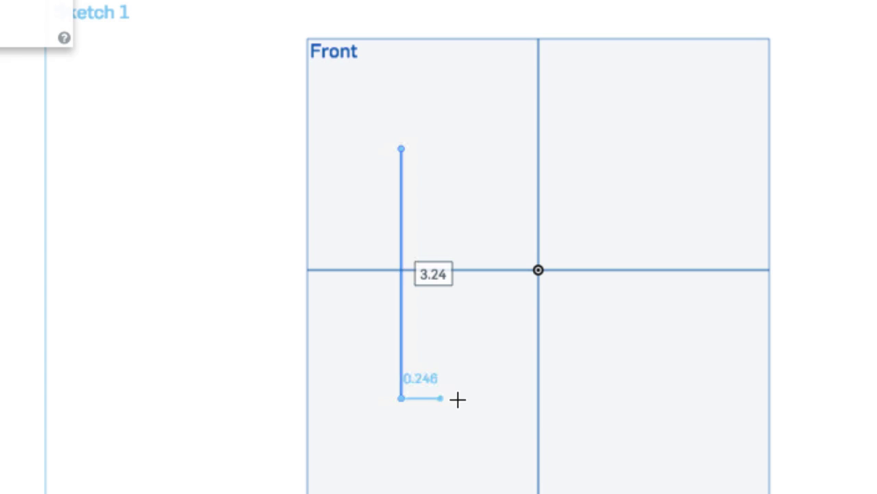
left_click(700, 397)
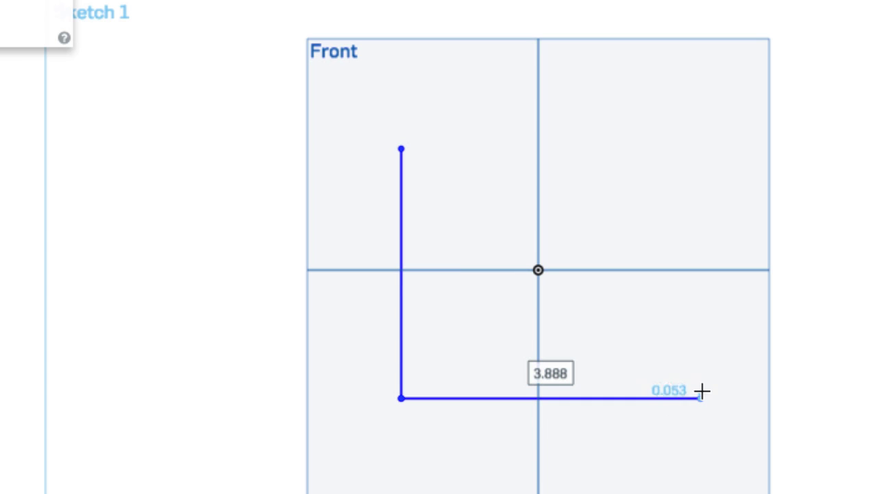
left_click(701, 351)
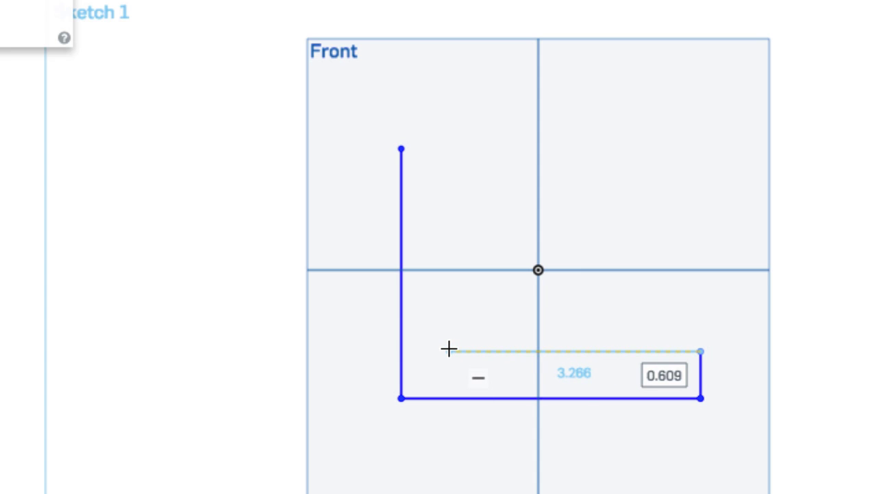
left_click(449, 351)
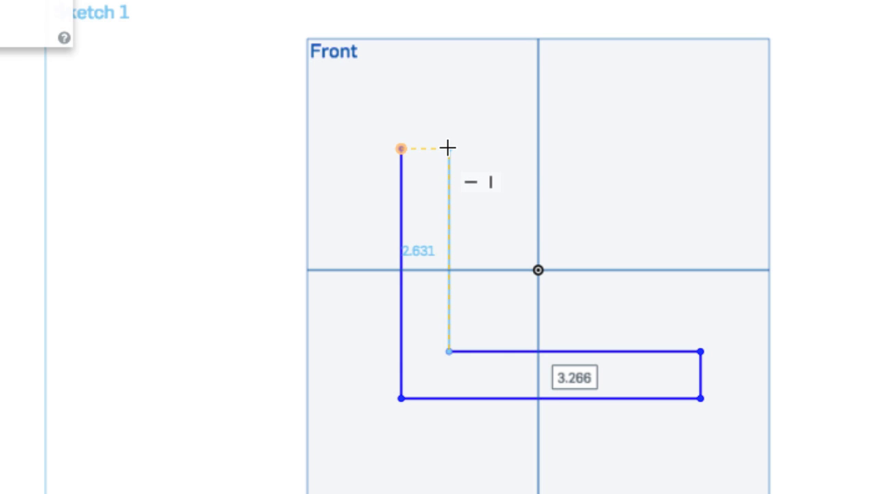
left_click(449, 148)
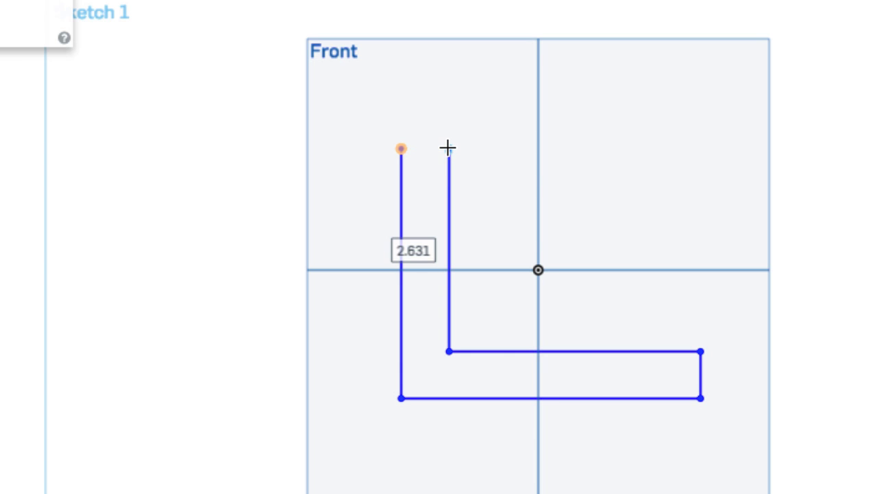
left_click(402, 148)
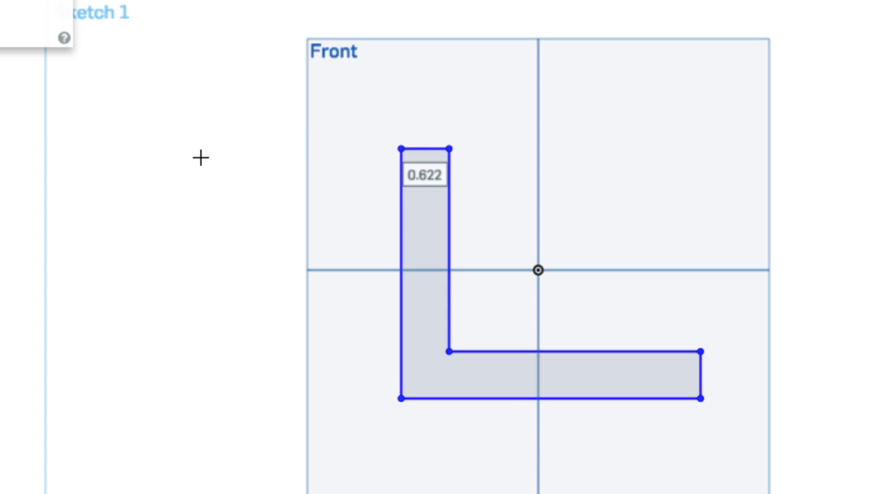
right_click(184, 176)
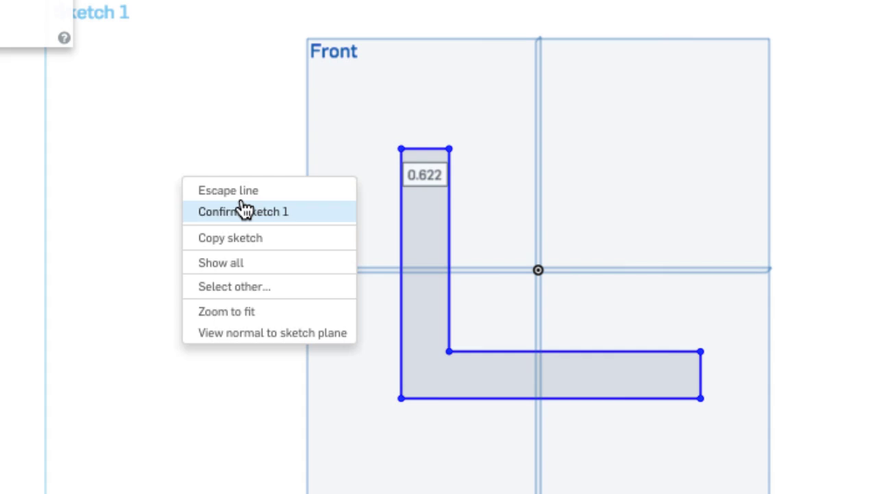
left_click(229, 192)
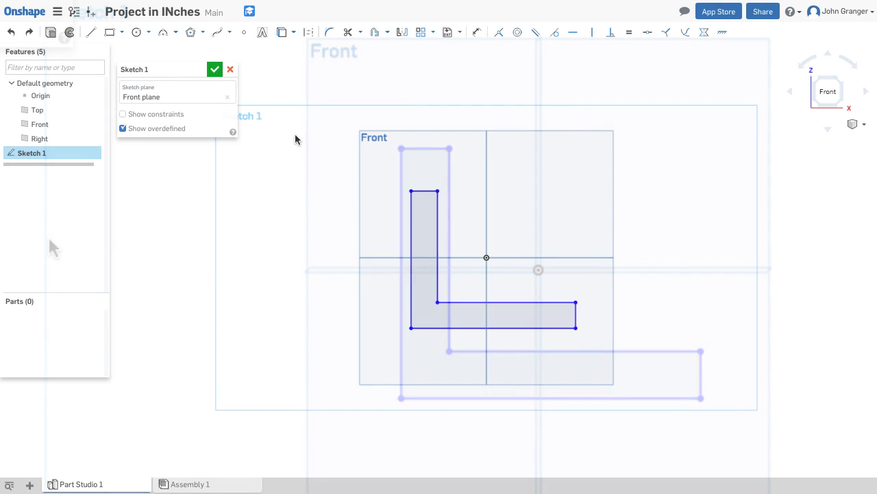
Step: Dimension the L's left edge to 4 in tall and its bottom edge to 5 in wide
left_click(478, 33)
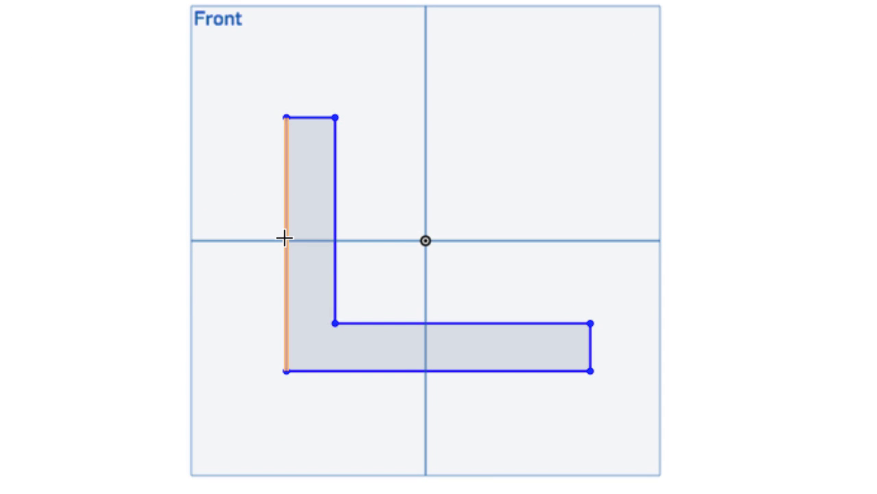
left_click(286, 240)
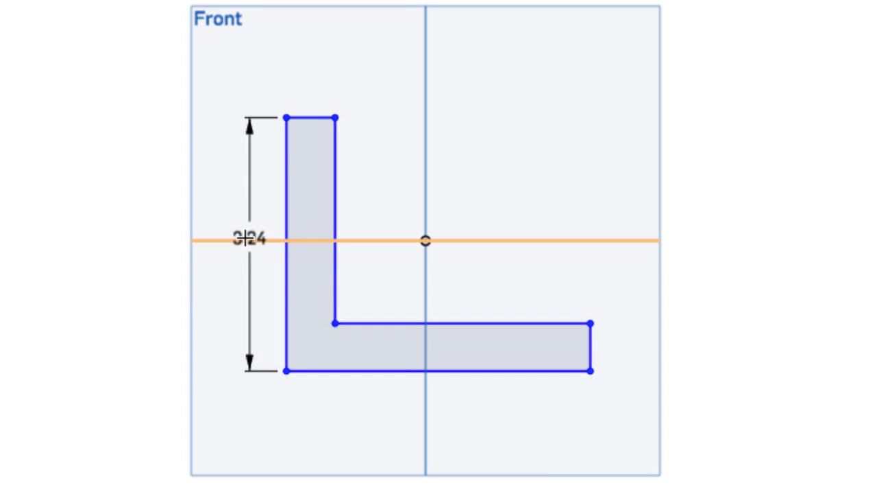
left_click(204, 236)
type("4")
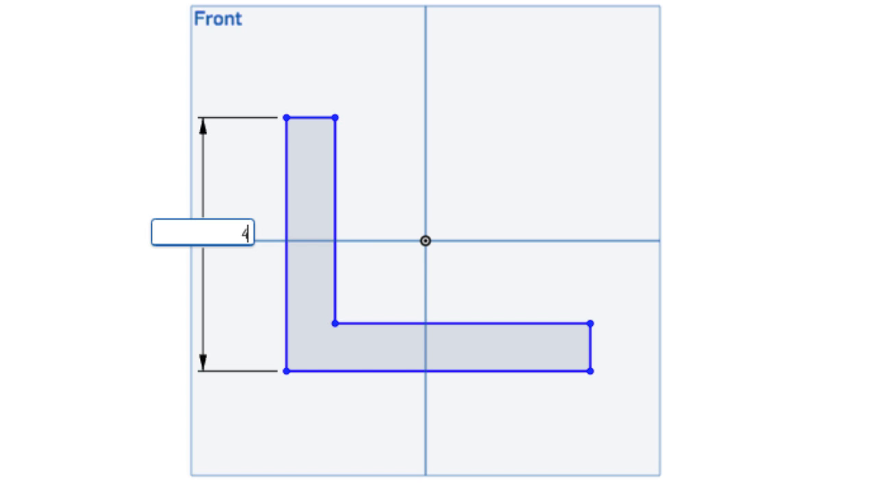
key("Return")
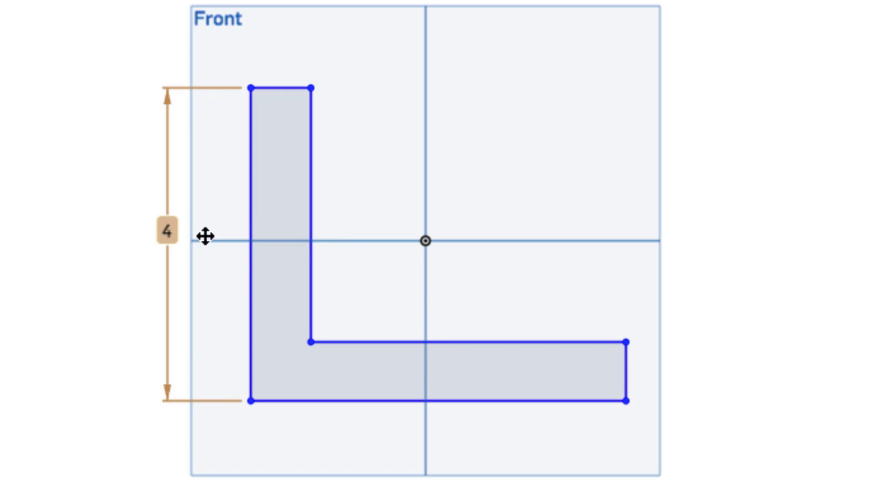
left_click(472, 406)
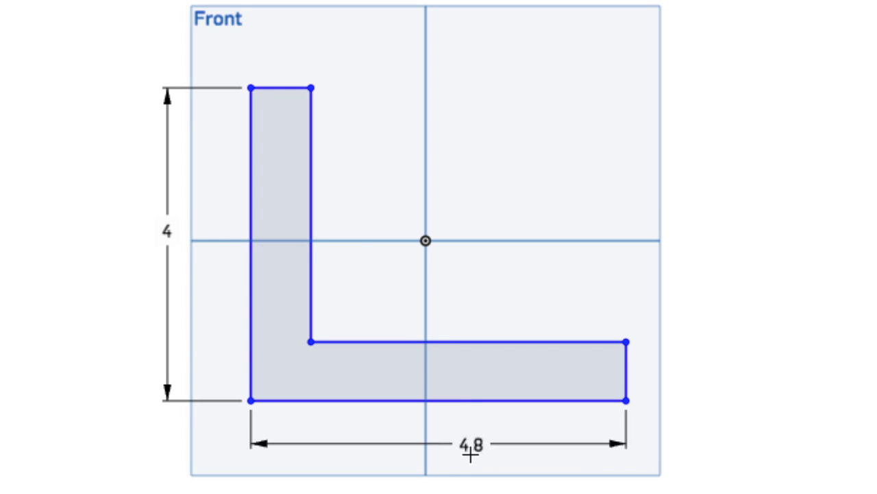
left_click(480, 468)
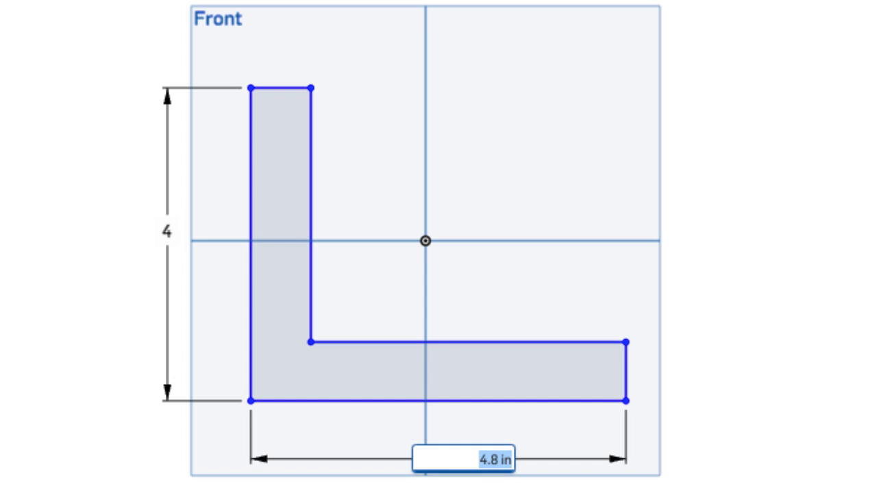
type("5")
key("Return")
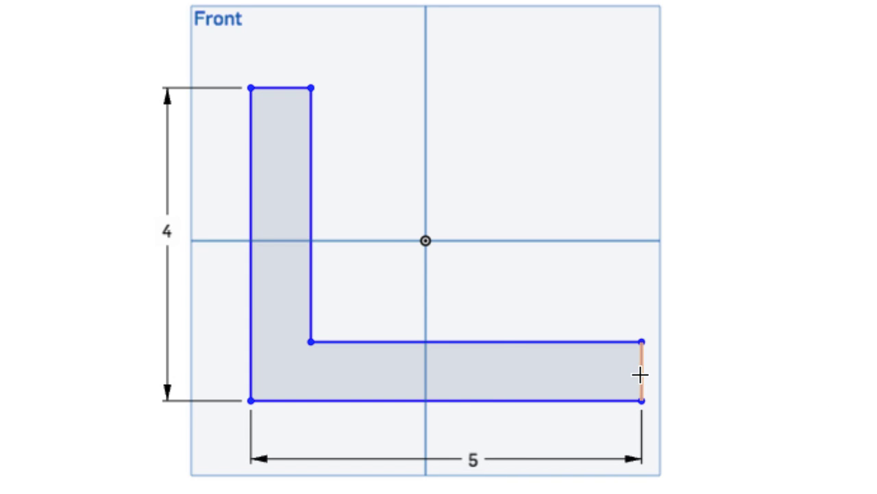
Step: Dimension the right end edge of the horizontal leg to 0.75
left_click(639, 373)
left_click(713, 368)
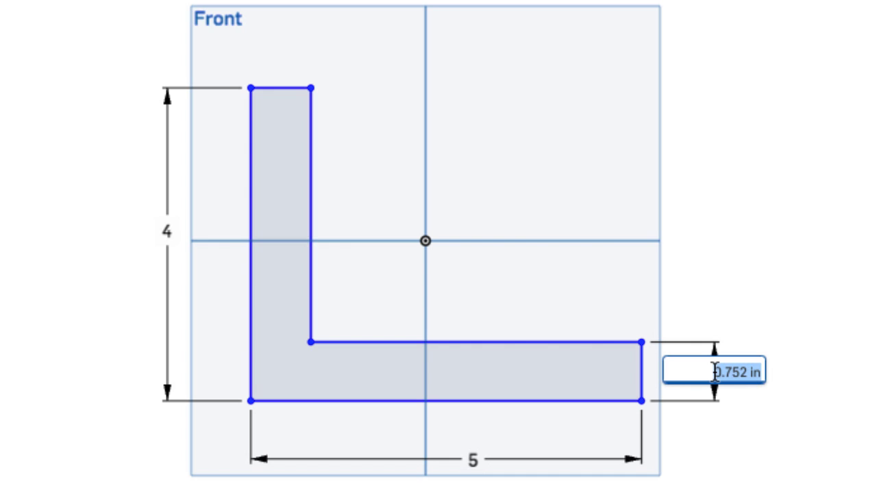
key("BackSpace")
type(".75")
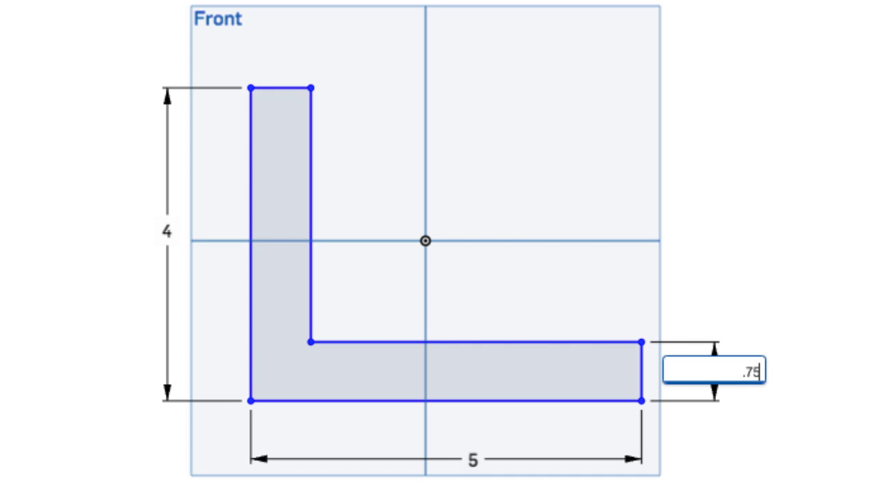
key("Return")
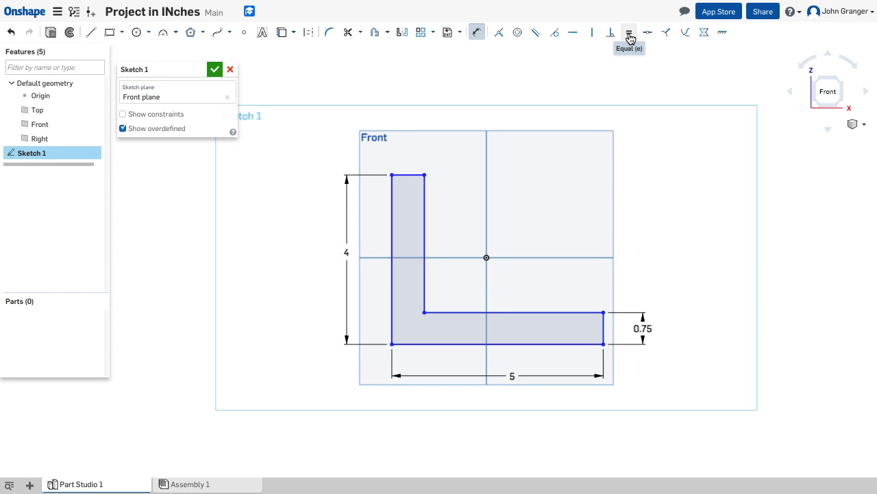
Step: Make the upright leg's top edge equal to the 0.75 right end edge
left_click(629, 35)
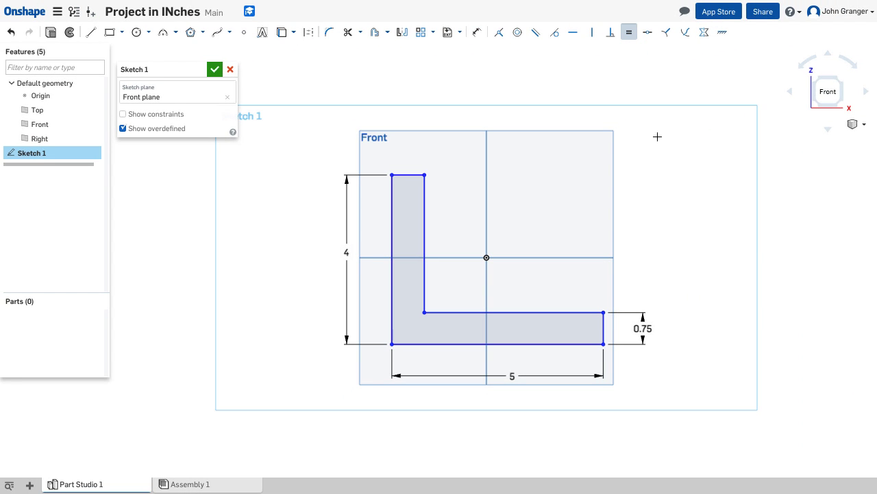
left_click(603, 328)
left_click(413, 175)
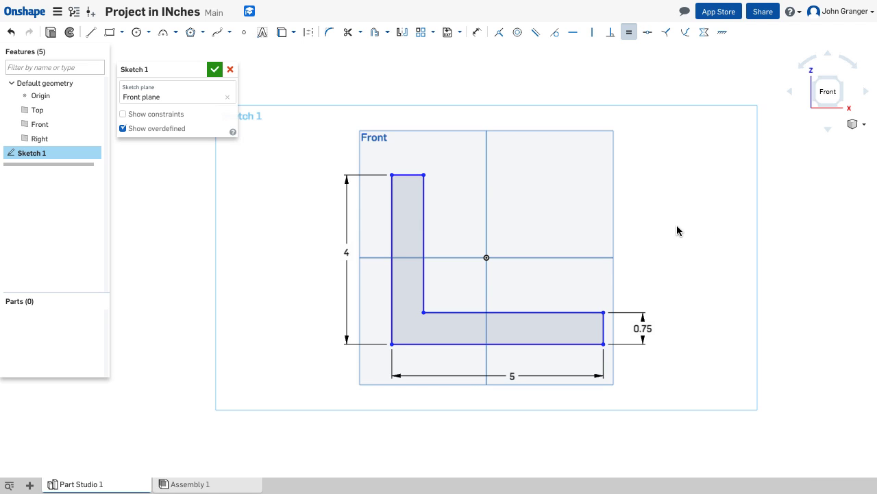
right_click(678, 230)
left_click(710, 233)
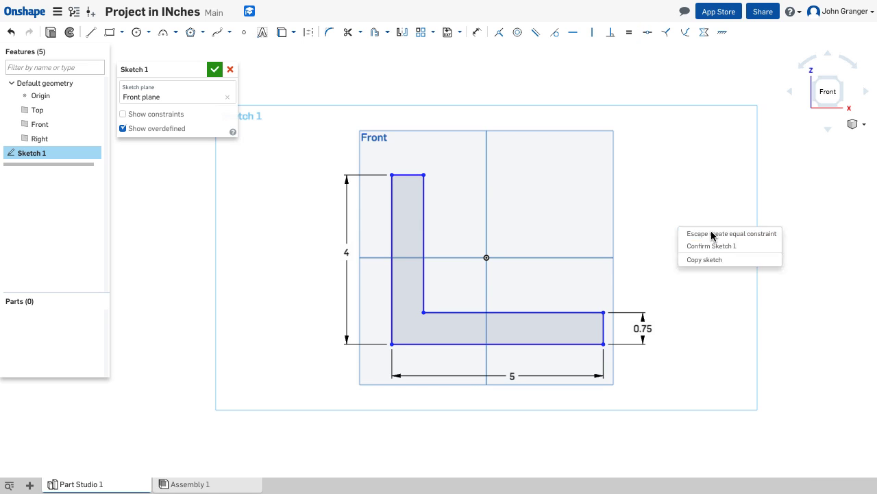
Step: Test changing the 0.75 thickness to 1, then undo it back to 0.75
double_click(645, 329)
type("1")
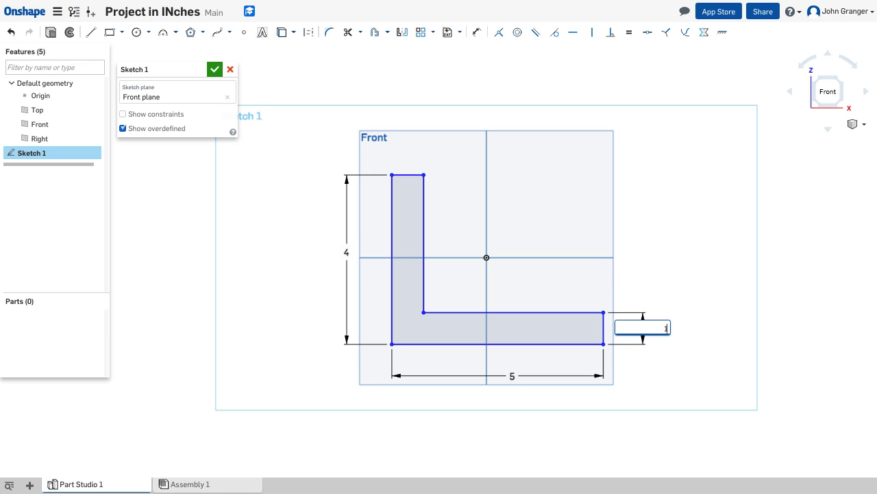
key("Return")
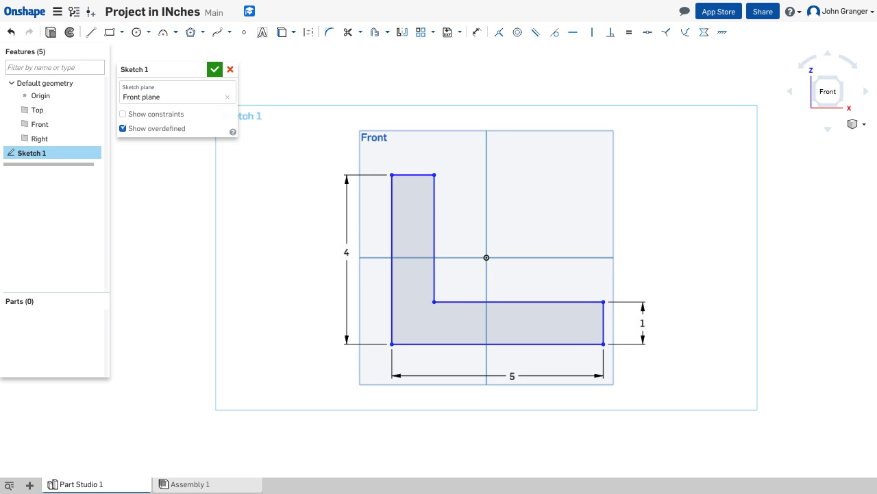
left_click(11, 32)
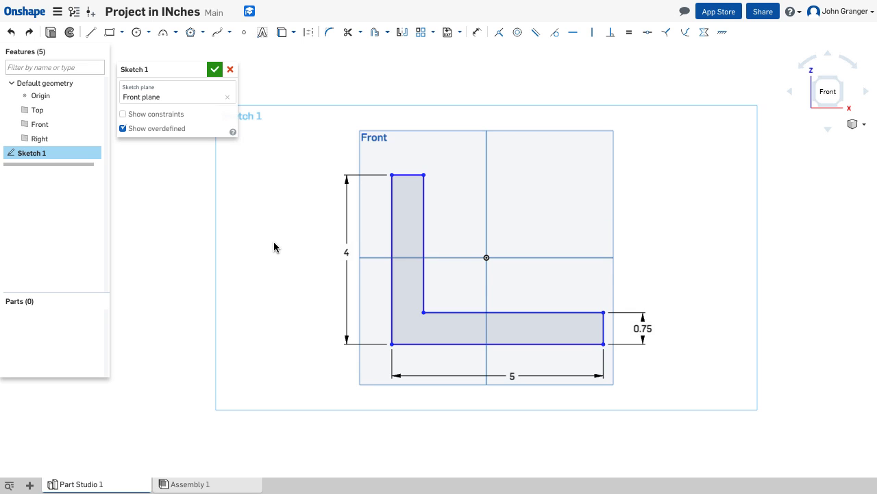
Step: Toggle Show constraints on and off, then drag the inner vertical and bottom lines to shift the L
left_click(123, 115)
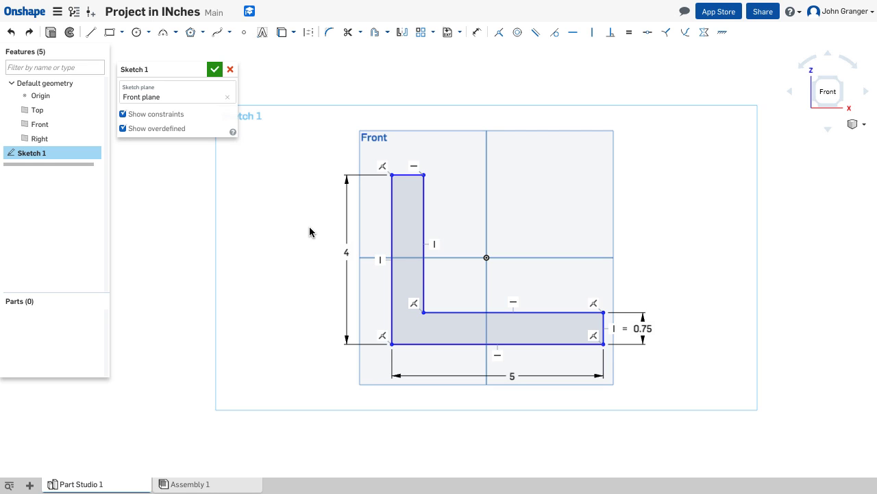
left_click(124, 113)
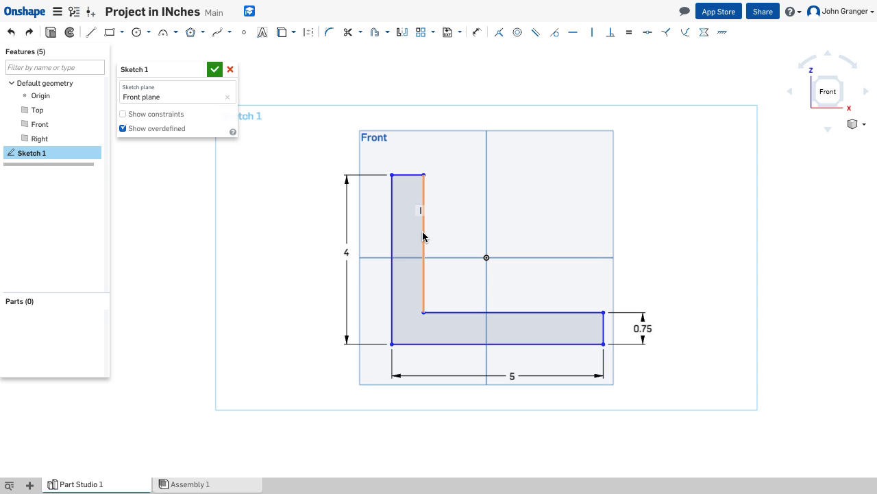
mouse_move(423, 233)
left_mouse_down()
mouse_move(311, 239)
mouse_move(432, 251)
mouse_move(376, 253)
mouse_move(421, 257)
left_mouse_up()
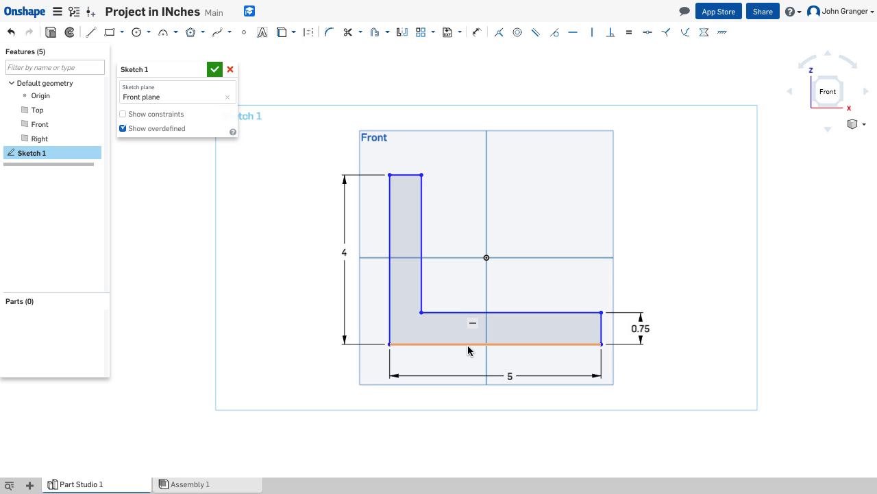
mouse_move(466, 346)
left_mouse_down()
mouse_move(464, 425)
mouse_move(466, 336)
left_mouse_up()
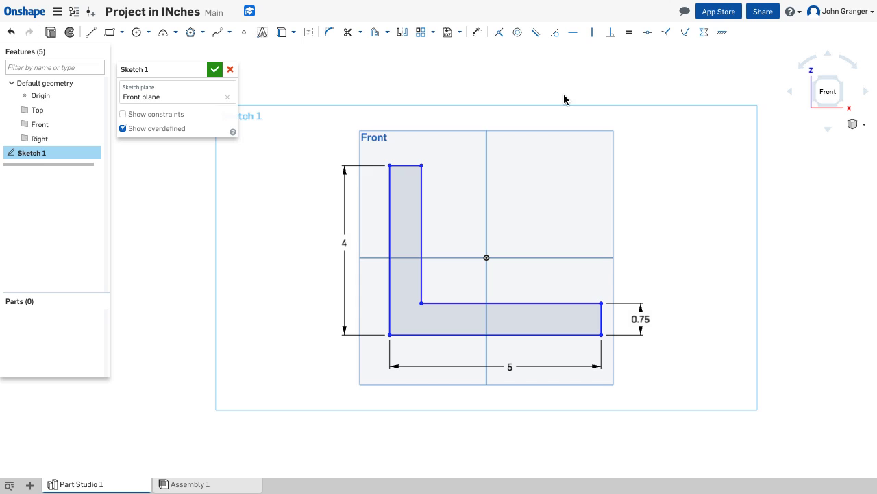
Step: Make the L's bottom-left corner coincident with the origin
left_click(503, 37)
left_click(486, 258)
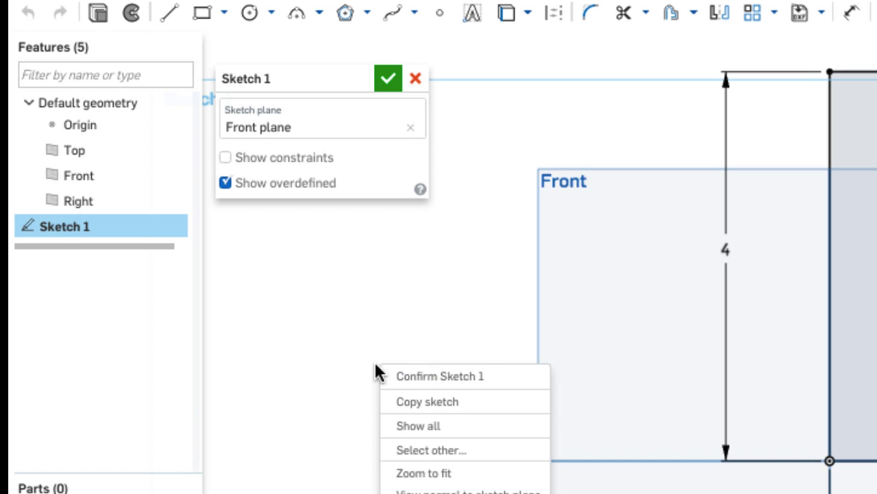
Step: Confirm Sketch 1 and switch the view to Isometric
left_click(365, 343)
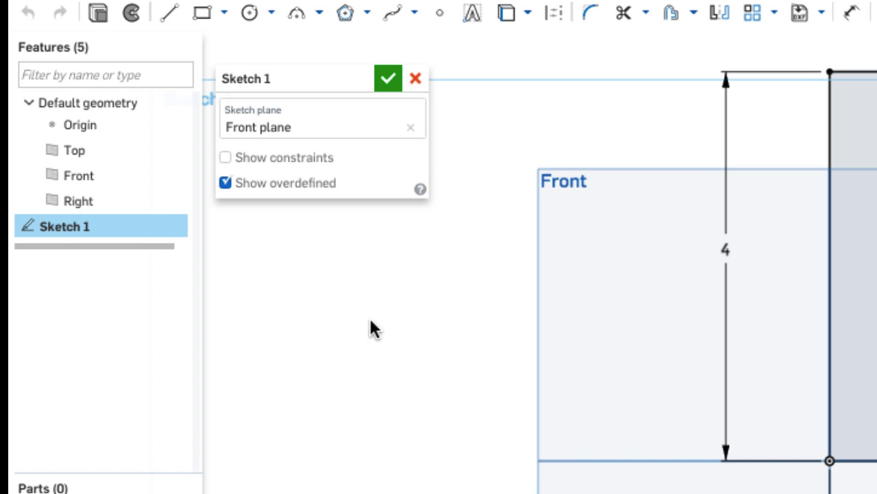
left_click(387, 78)
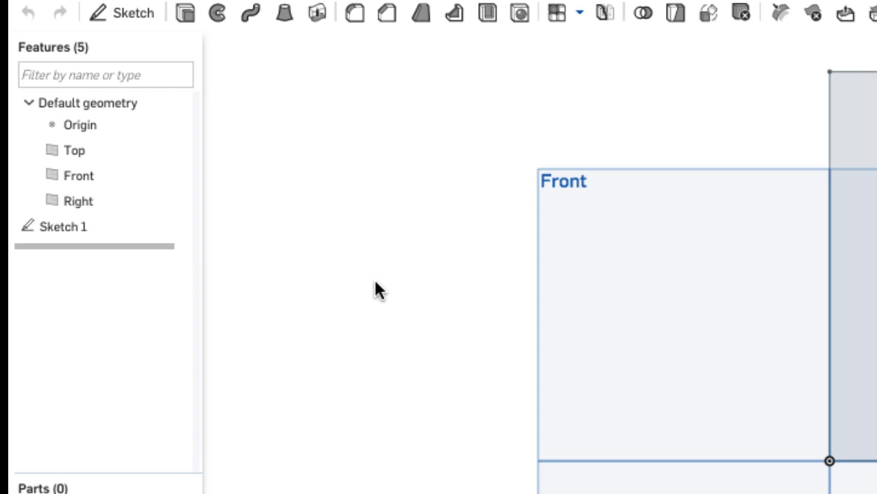
right_click(350, 272)
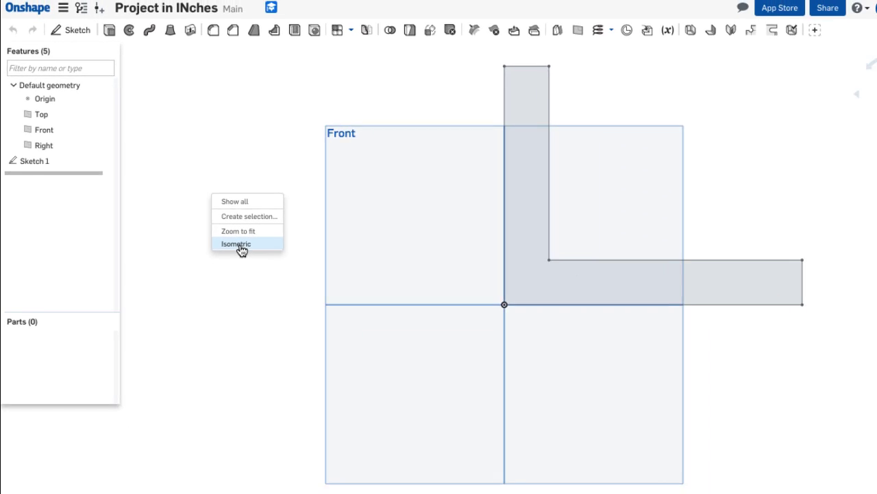
left_click(239, 246)
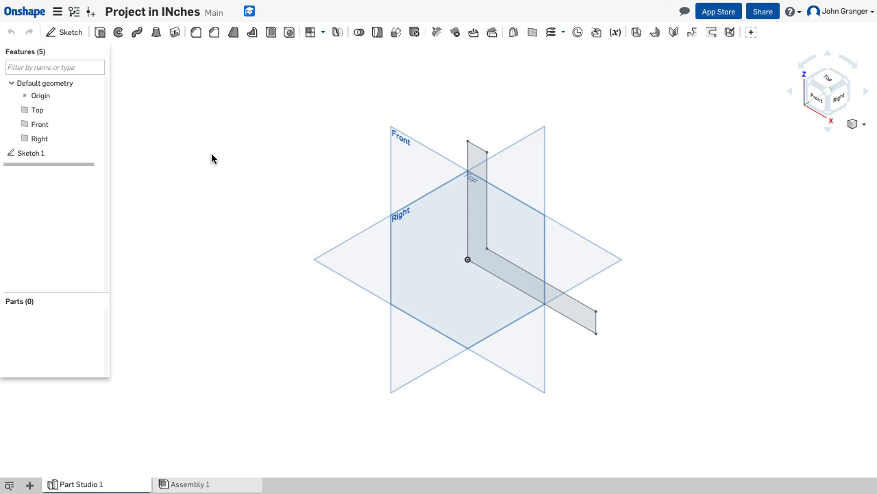
Step: Extrude the L sketch region 4.36 in deep to create Part 1
left_click(100, 33)
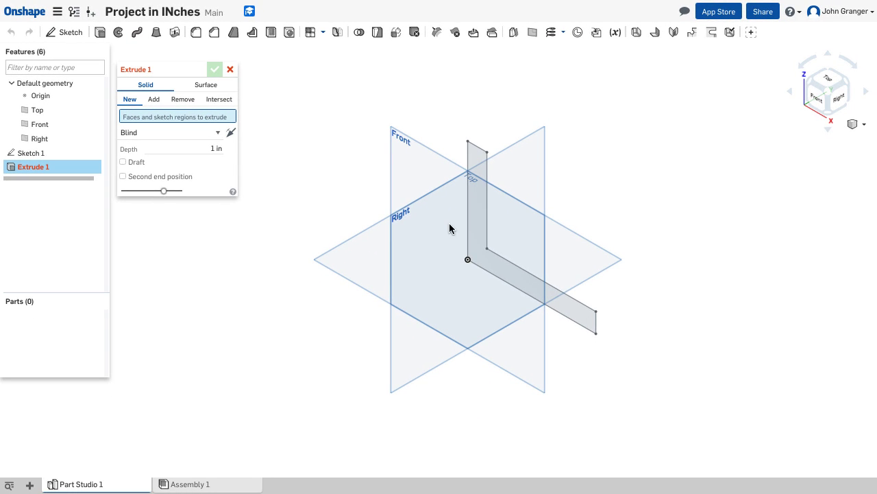
left_click(479, 221)
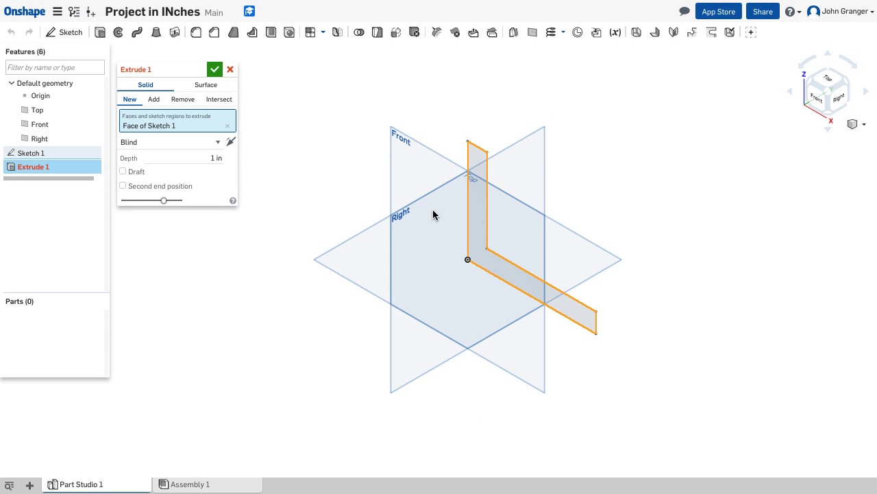
left_click_drag(492, 259, 406, 310)
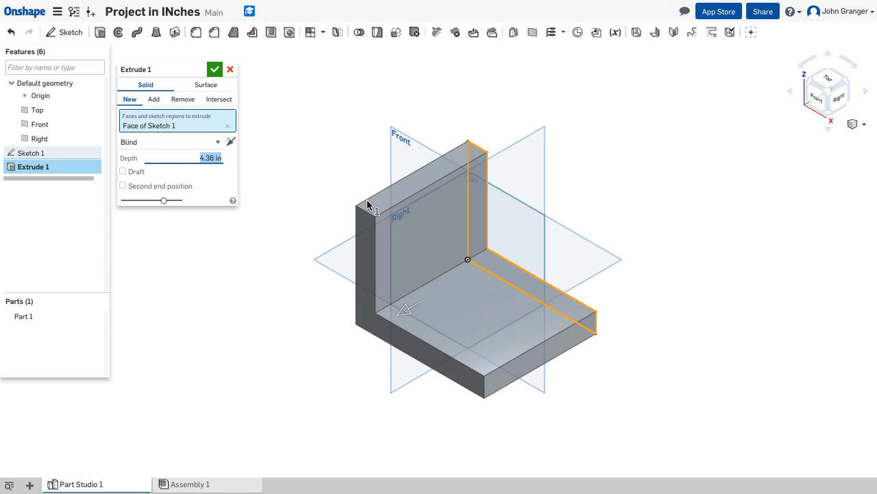
left_click(215, 70)
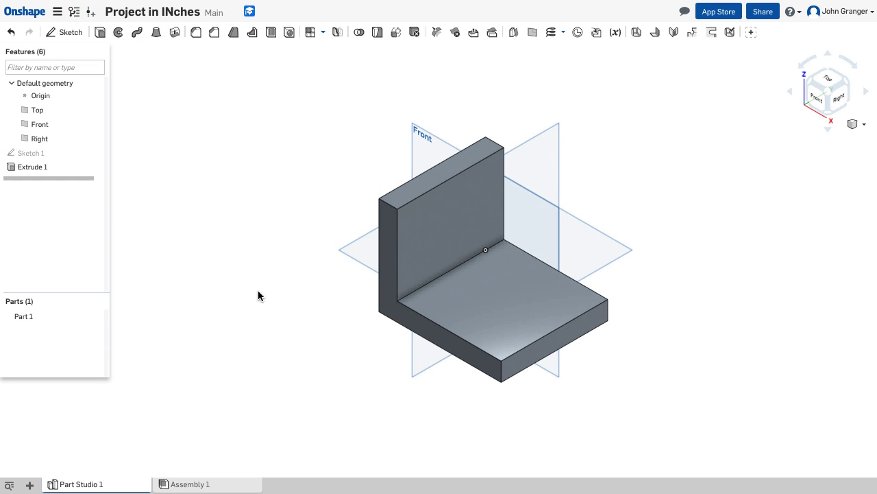